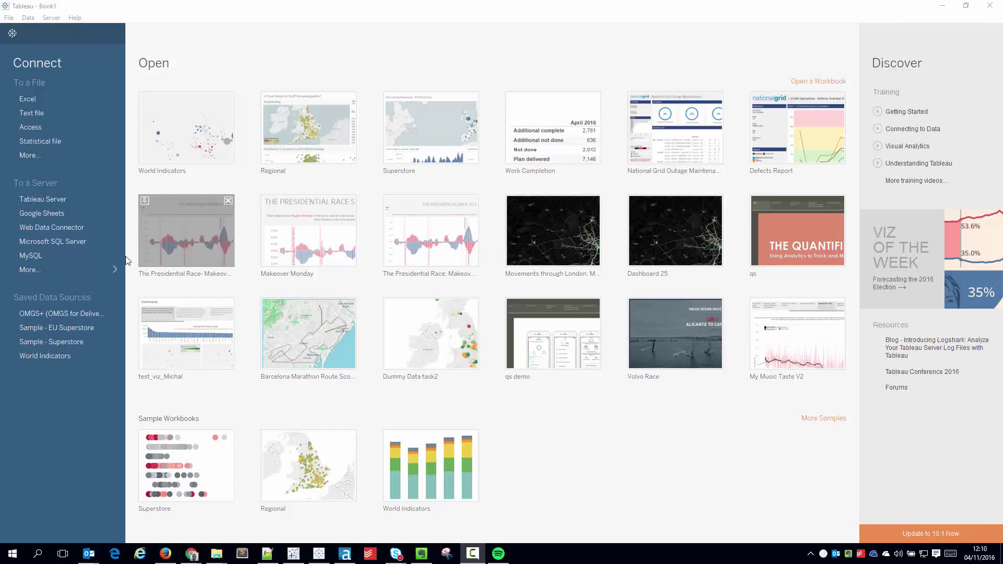
- Connect Tableau to the 'car log' Google Sheet after allowing access to the Google account
{"action": "left_click", "coordinate": [78, 215]}
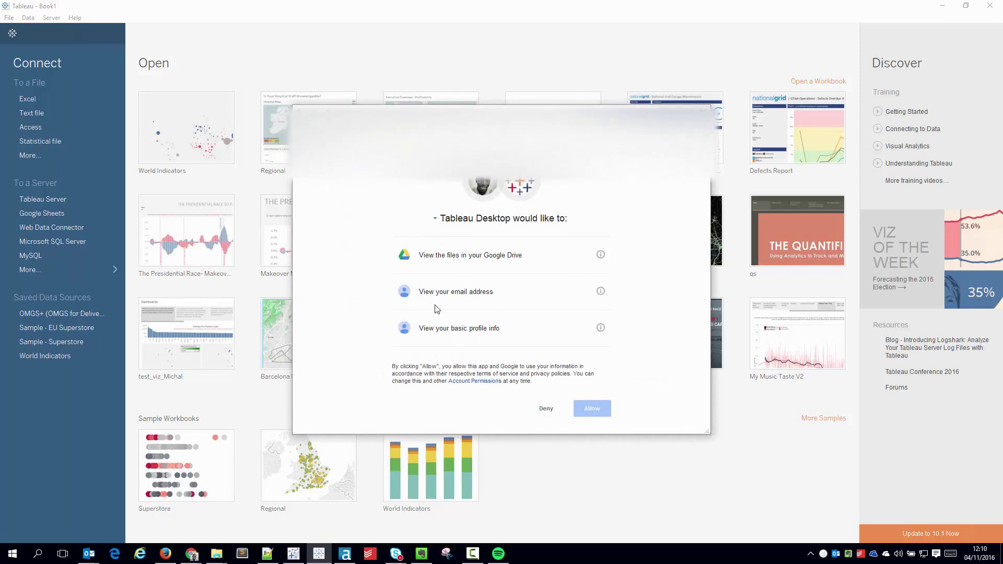
{"action": "left_click", "coordinate": [595, 409]}
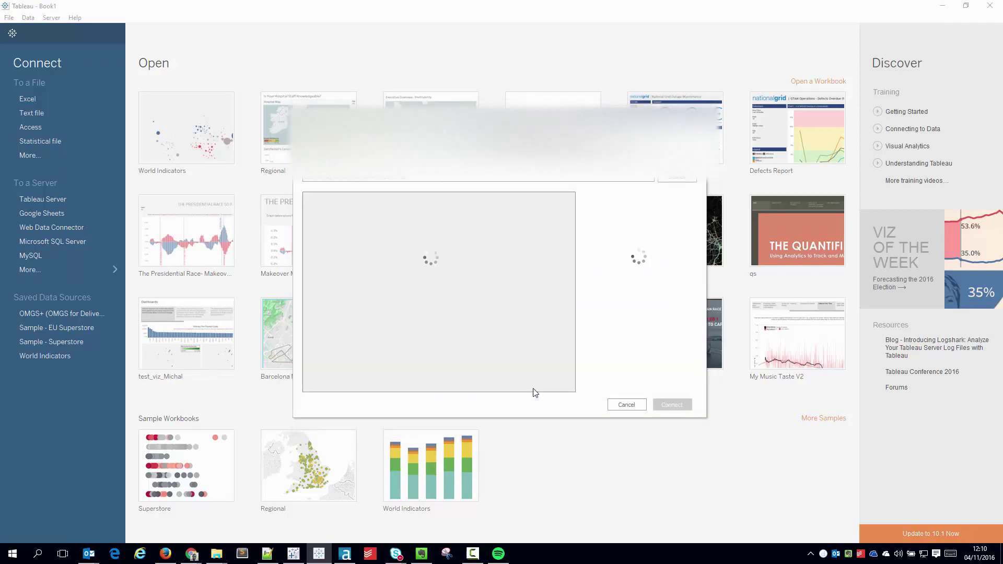
{"action": "left_click", "coordinate": [417, 213]}
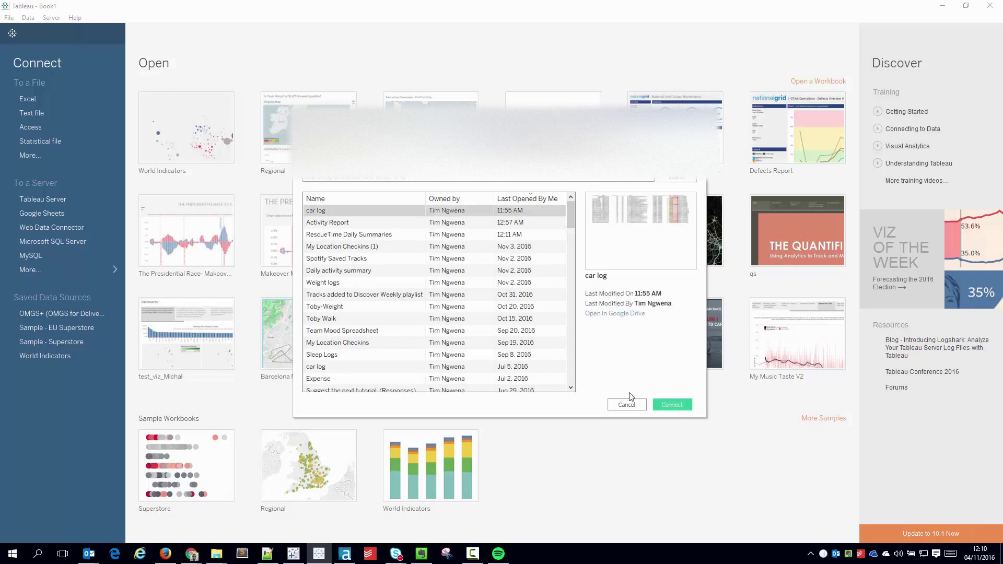
{"action": "left_click", "coordinate": [670, 405]}
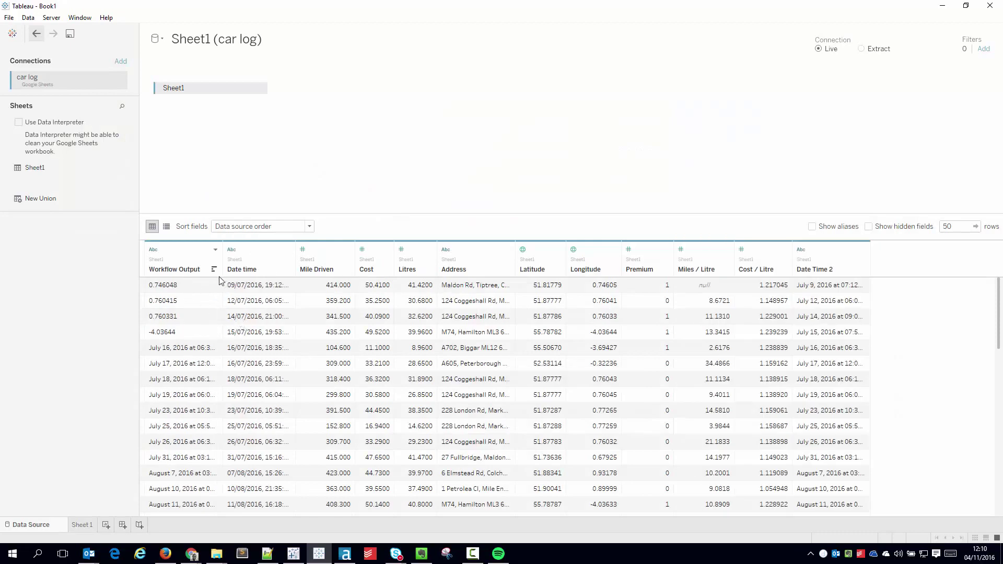
- Hide the Workflow Output, Date Time 2, Cost / Litre and Miles / Litre columns
{"action": "left_click", "coordinate": [215, 250]}
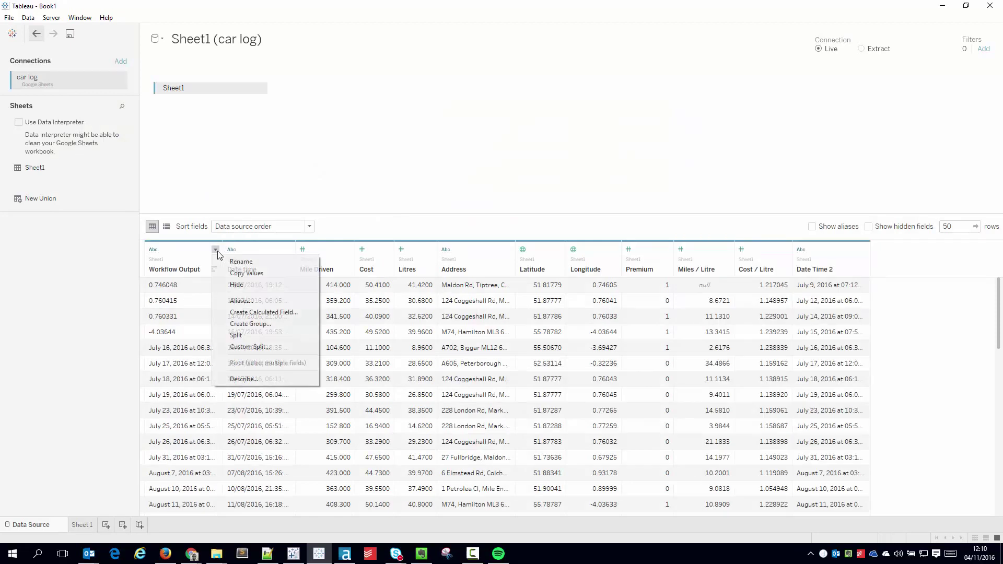
{"action": "left_click", "coordinate": [235, 285]}
{"action": "left_click", "coordinate": [787, 251]}
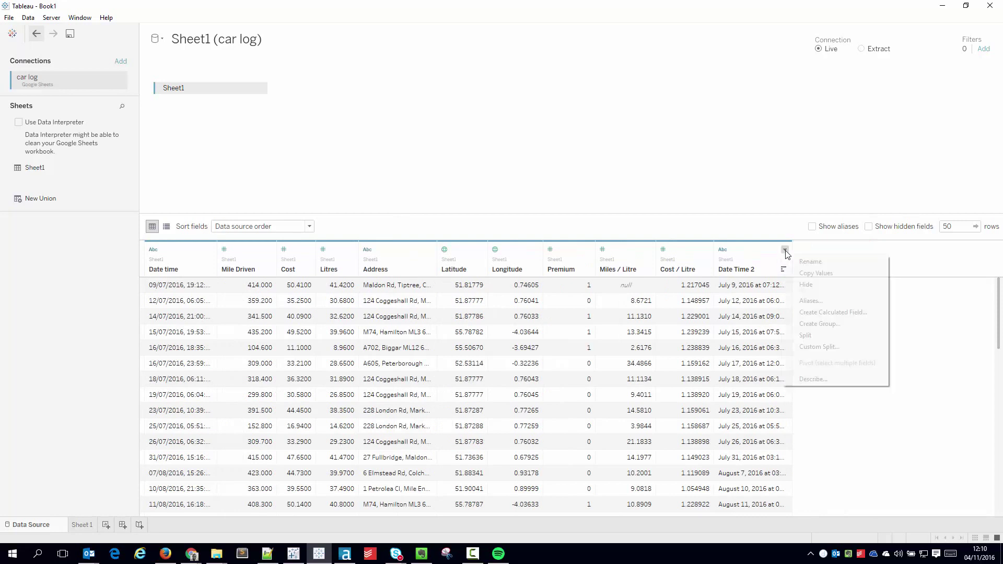
{"action": "left_click", "coordinate": [789, 284]}
{"action": "left_click", "coordinate": [689, 261]}
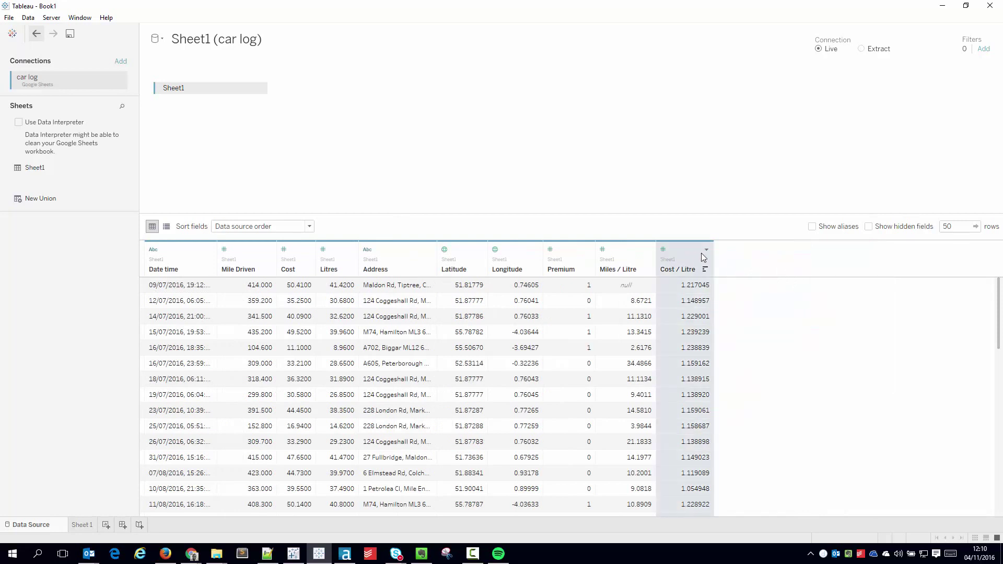
{"action": "left_click", "coordinate": [706, 249]}
{"action": "left_click", "coordinate": [719, 283]}
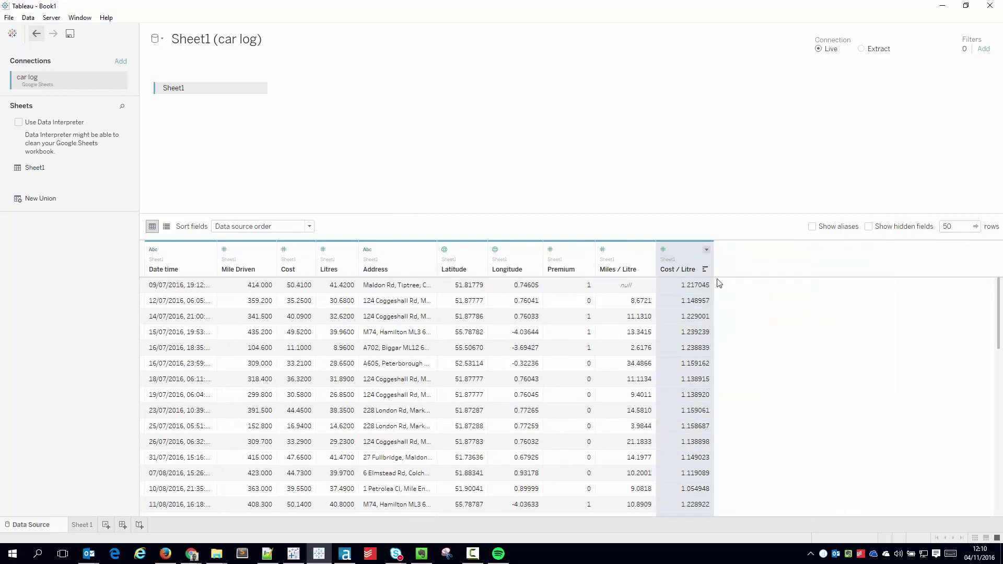
{"action": "left_click", "coordinate": [649, 249]}
{"action": "left_click", "coordinate": [670, 284]}
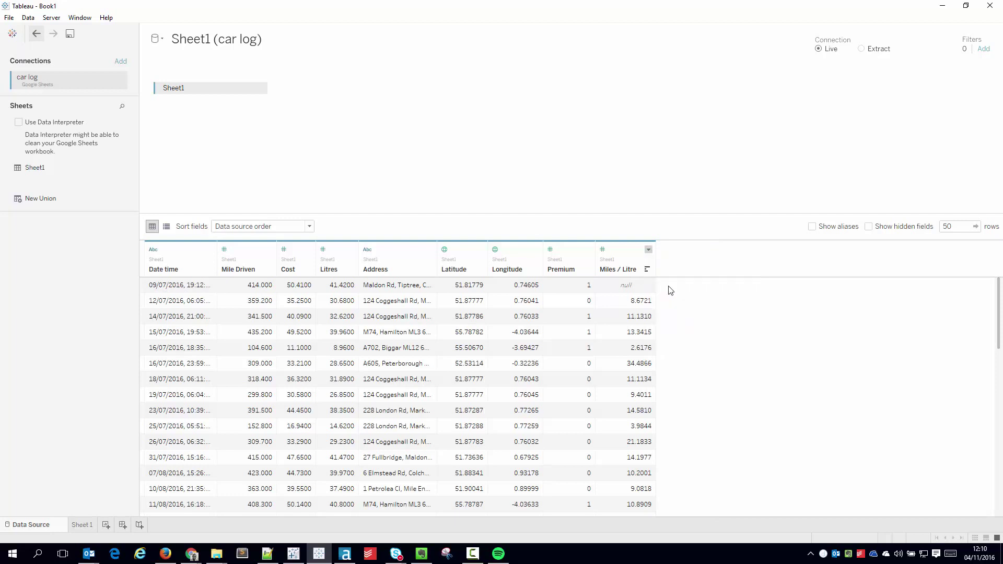
- Custom-split Date time, make Date time - Split 1 a Date field, and go to Sheet 1
{"action": "left_click", "coordinate": [209, 249]}
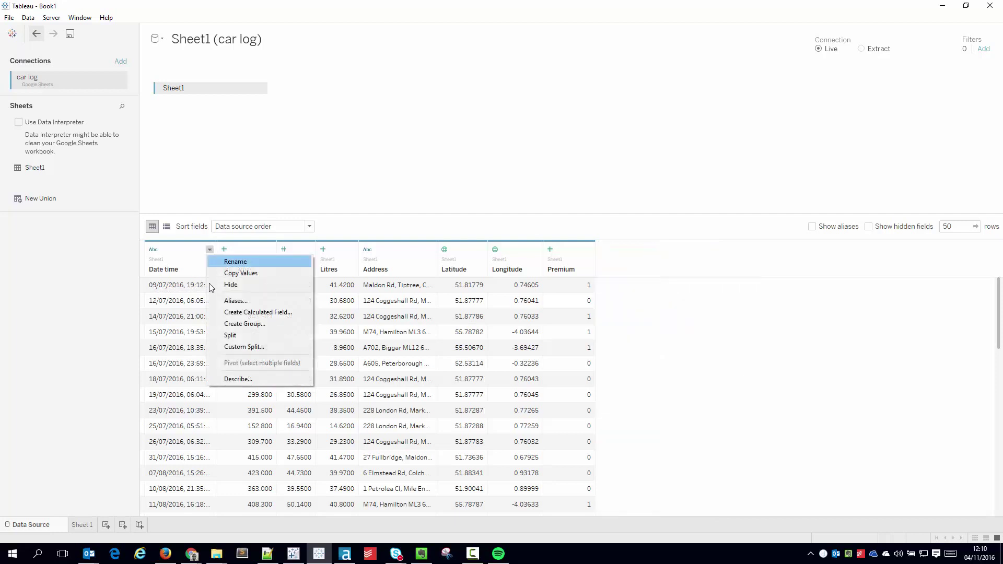
{"action": "left_click", "coordinate": [261, 347]}
{"action": "left_click", "coordinate": [527, 284]}
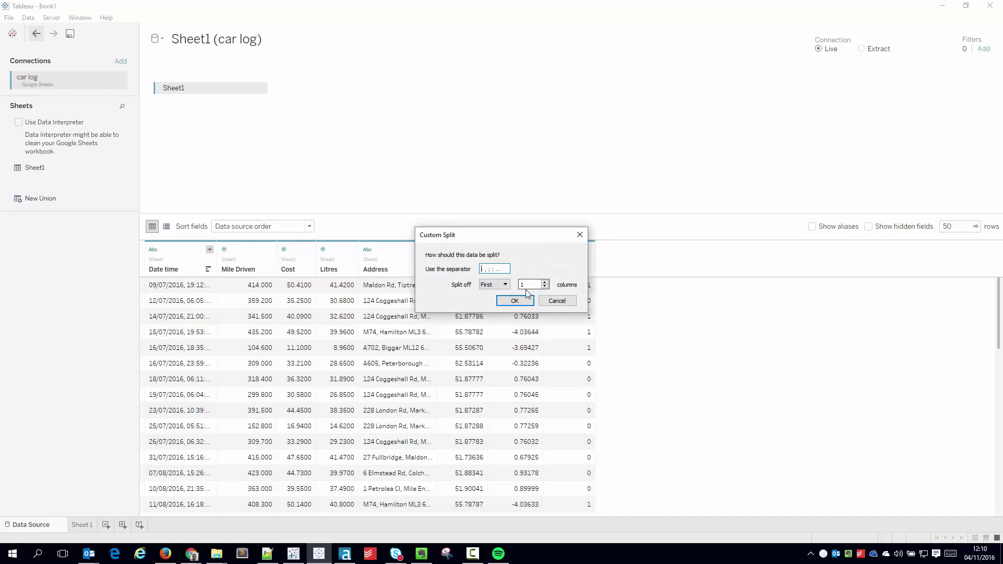
{"action": "left_click", "coordinate": [514, 301]}
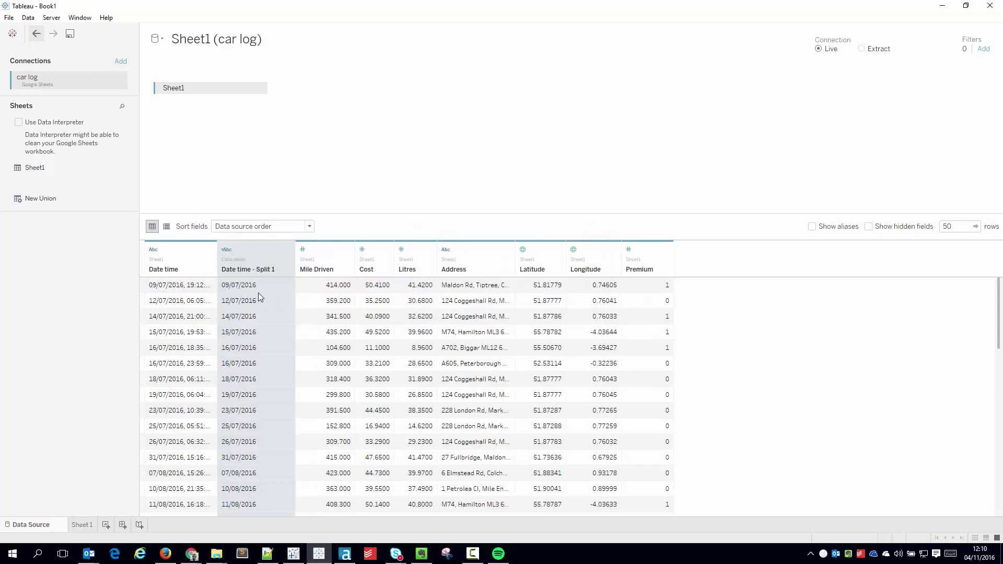
{"action": "left_click", "coordinate": [227, 250]}
{"action": "left_click", "coordinate": [246, 298]}
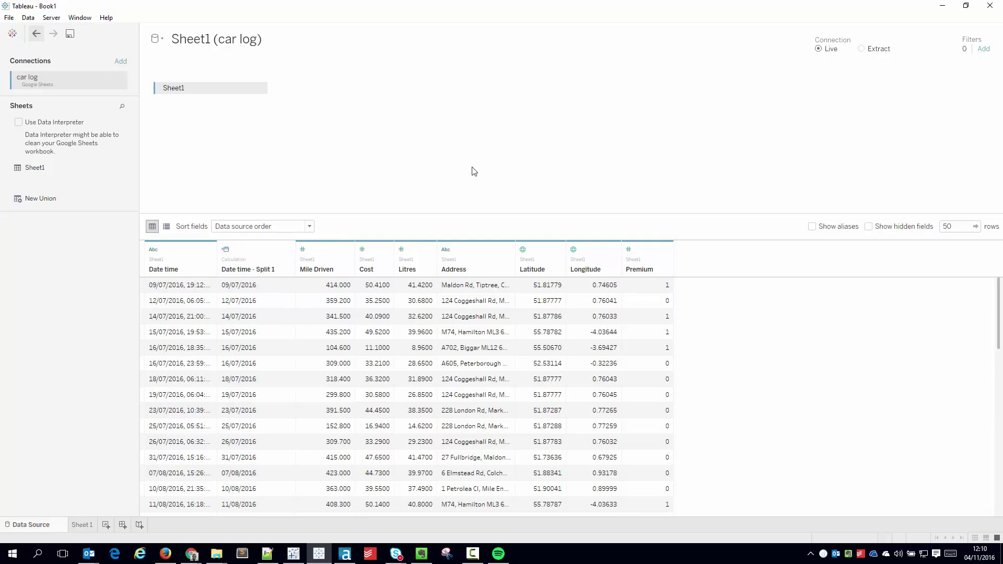
{"action": "left_click", "coordinate": [89, 526]}
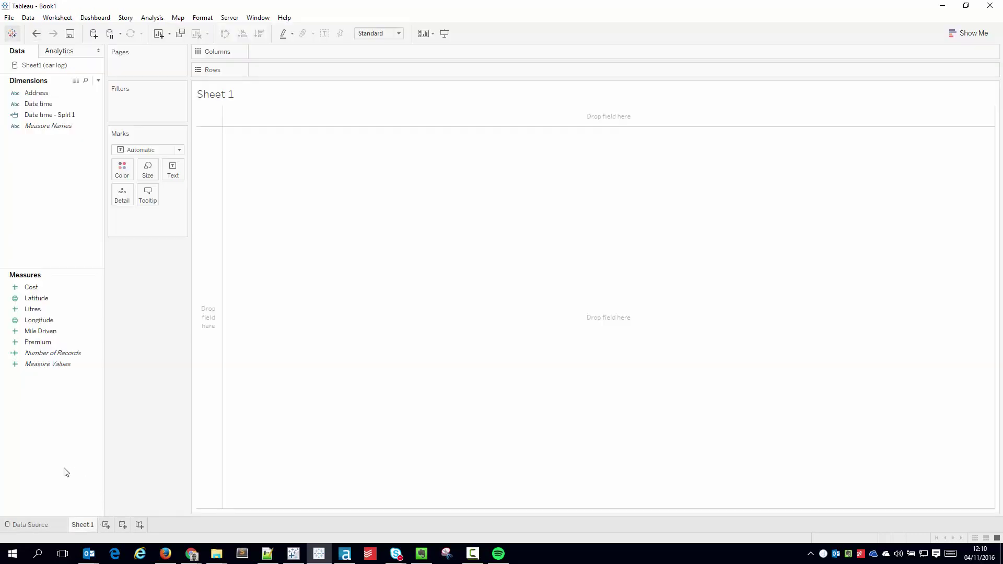
- Make Premium a dimension and plot SUM(Cost) against DAY(Date time - Split 1) as a line
{"action": "left_click_drag", "start_coordinate": [38, 342], "coordinate": [43, 187]}
{"action": "left_click", "coordinate": [34, 128]}
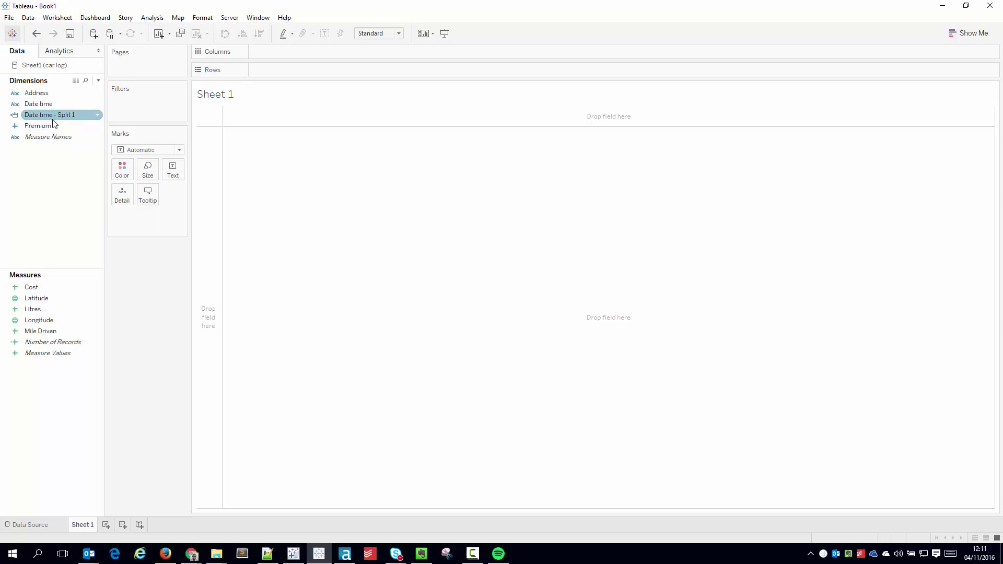
{"action": "left_click_drag", "start_coordinate": [46, 115], "coordinate": [286, 53]}
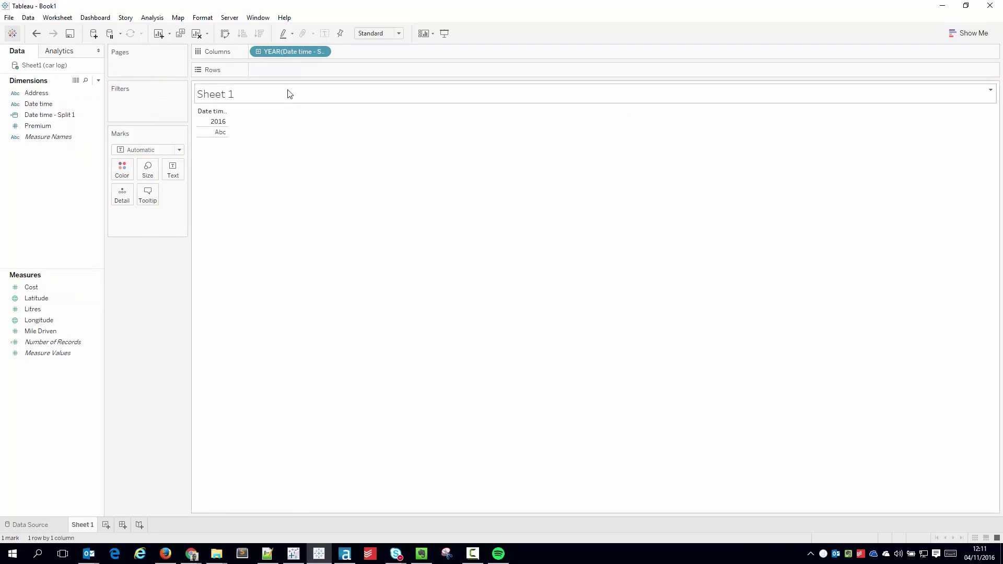
{"action": "left_click", "coordinate": [318, 51]}
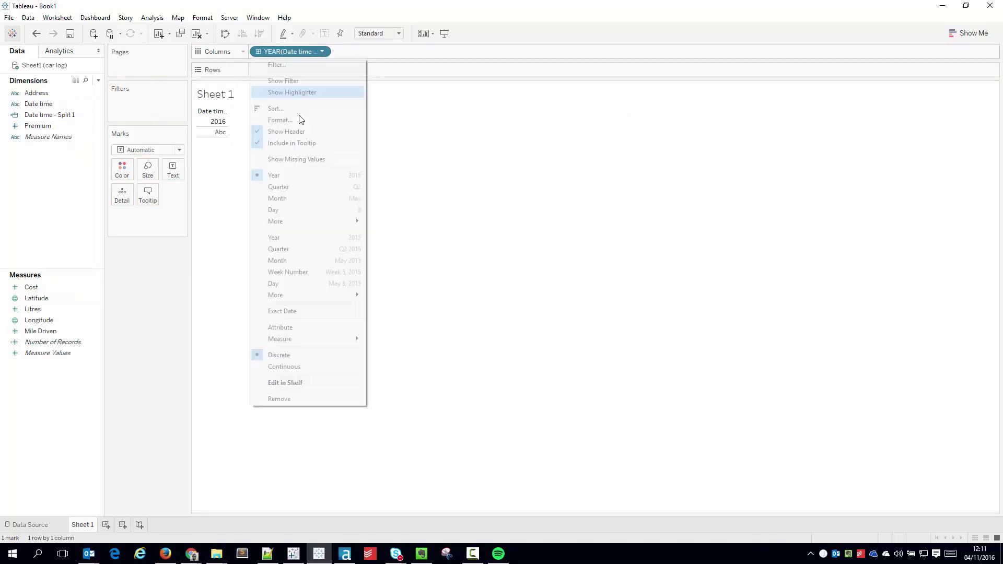
{"action": "left_click", "coordinate": [321, 283]}
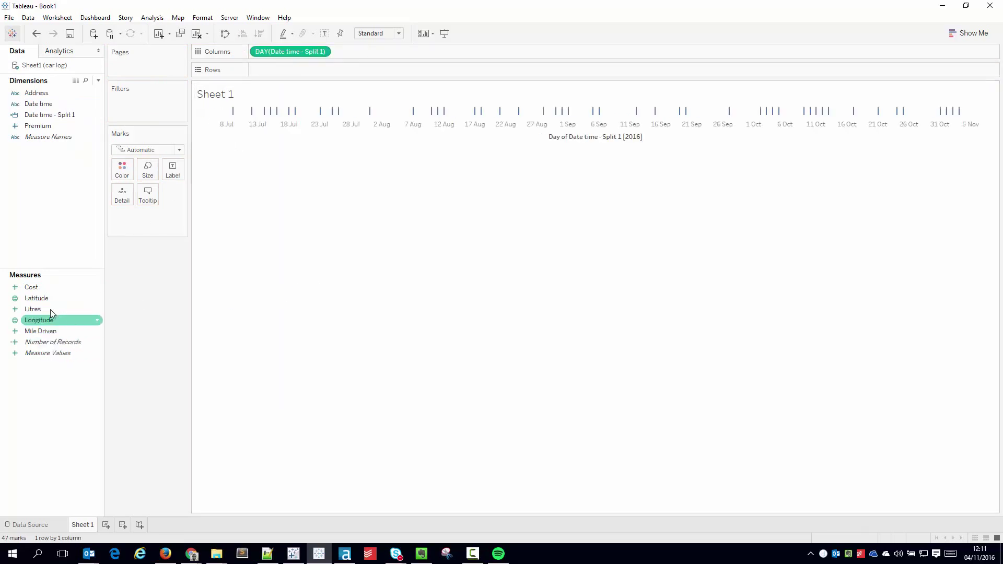
{"action": "left_click_drag", "start_coordinate": [51, 274], "coordinate": [308, 72]}
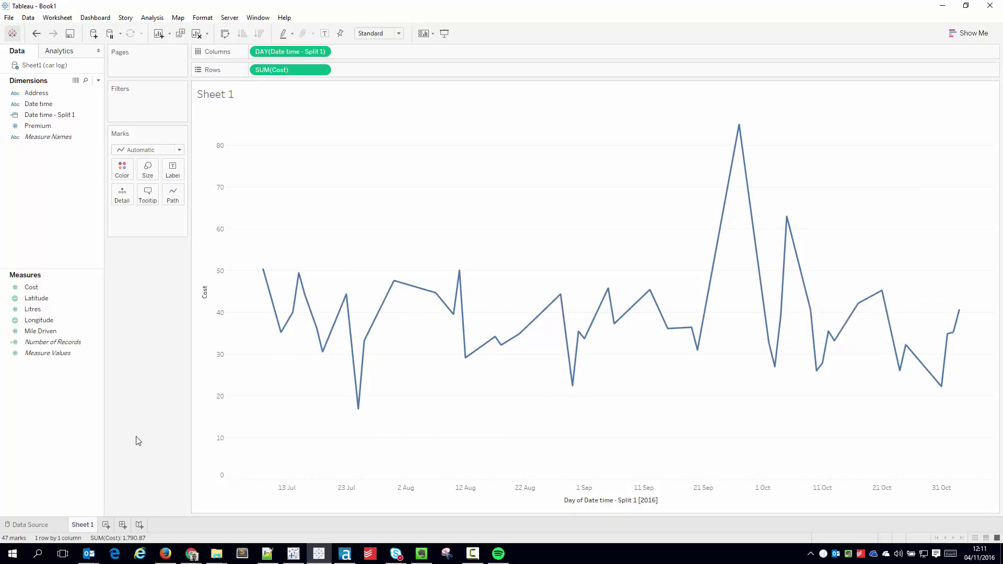
{"action": "left_click_drag", "start_coordinate": [37, 343], "coordinate": [175, 468]}
- Edit the Rows measure to SUM([Cost])/SUM([Mile Driven]) to chart cost per mile
{"action": "double_click", "coordinate": [302, 70]}
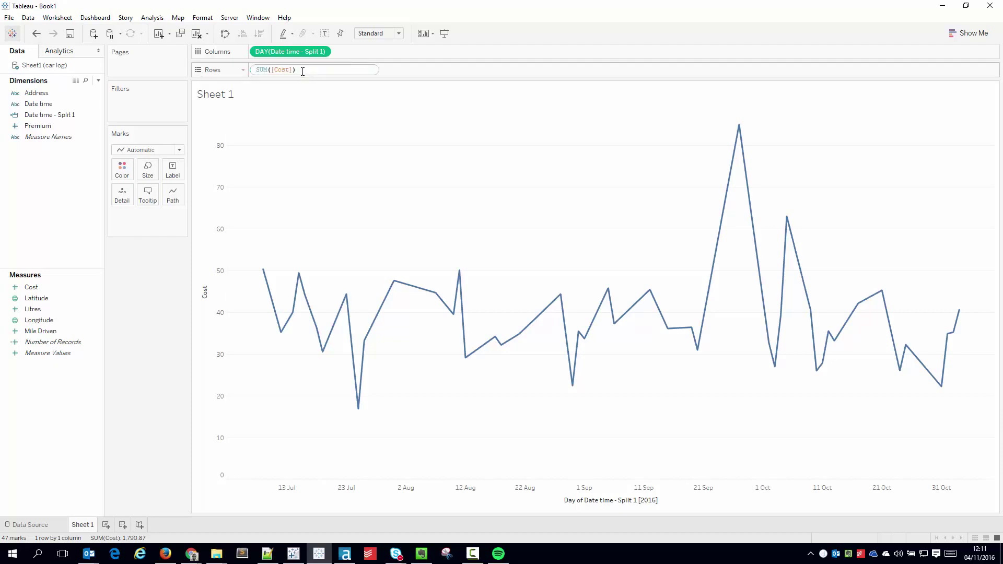
{"action": "type", "text": "/SUM("}
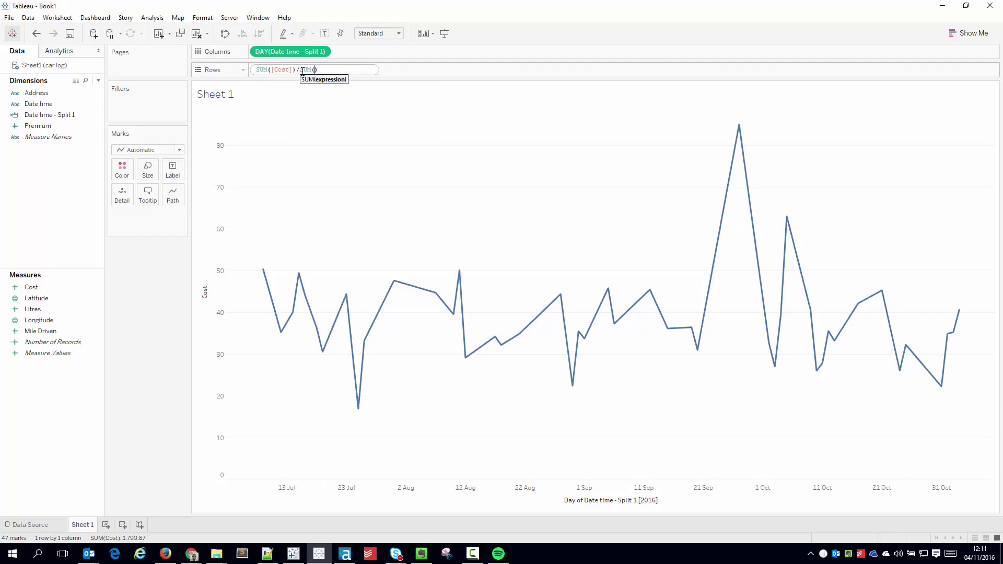
{"action": "type", "text": "mi"}
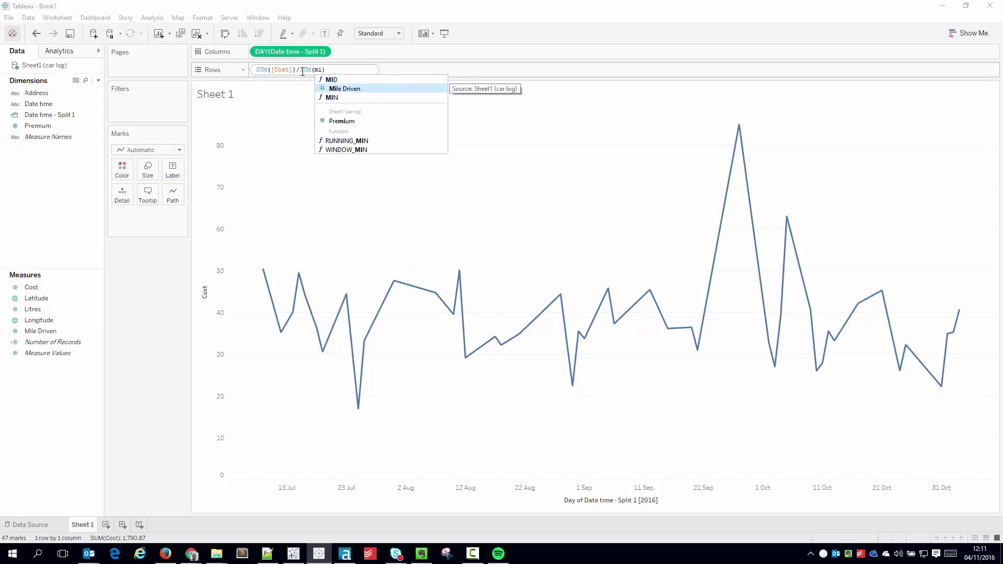
{"action": "key", "text": "Return"}
{"action": "key", "text": "Return"}
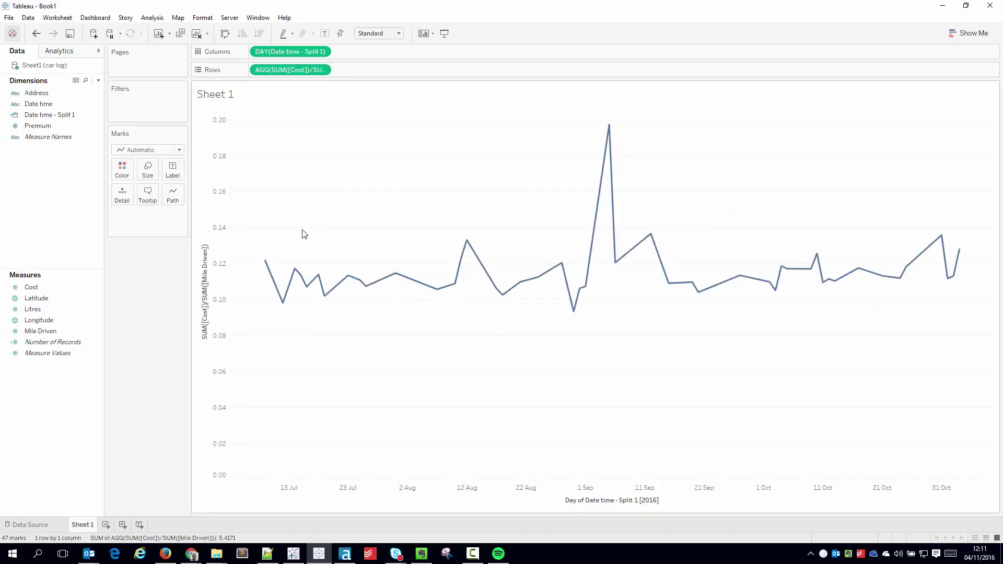
- Add an Average reference line to the cost-per-mile axis, labelled with its value
{"action": "right_click", "coordinate": [227, 269]}
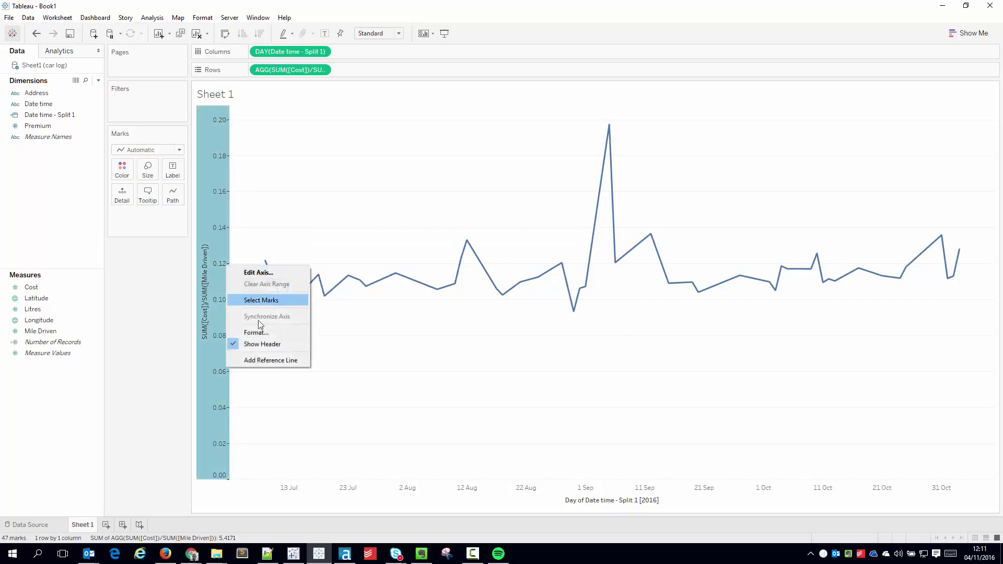
{"action": "left_click", "coordinate": [275, 361]}
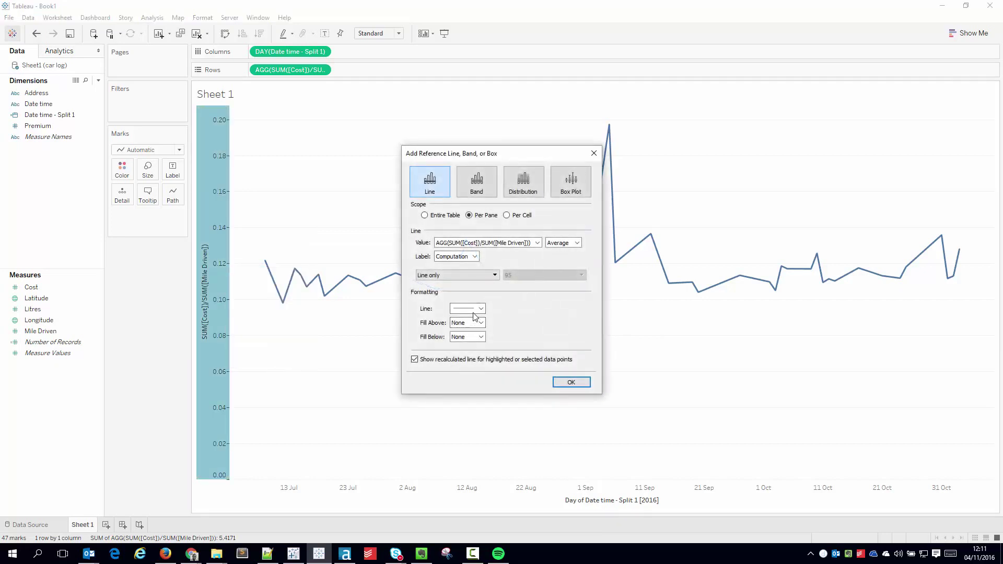
{"action": "left_click", "coordinate": [445, 275]}
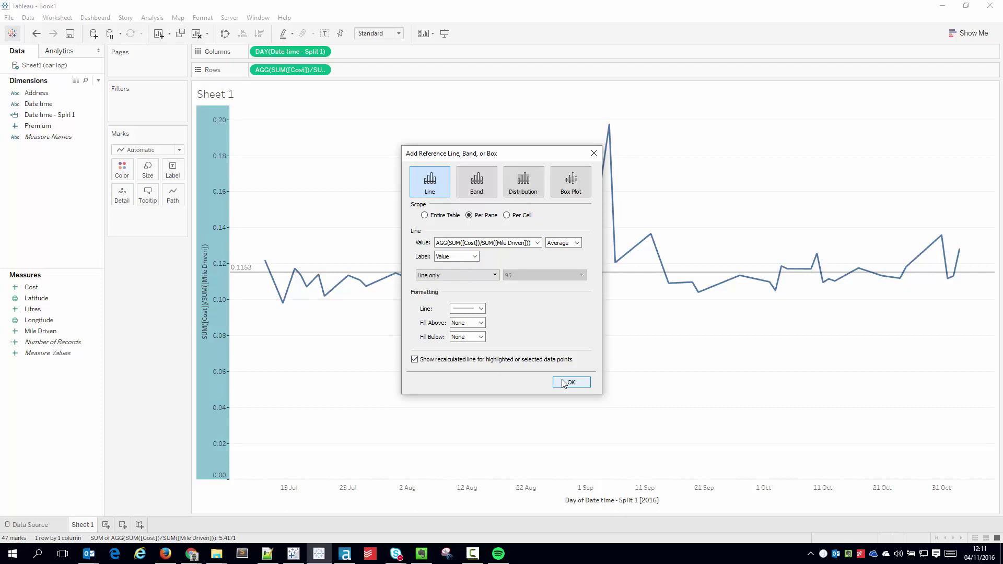
{"action": "left_click", "coordinate": [568, 382]}
- Format the cost-per-mile axis numbers as custom pound currency
{"action": "right_click", "coordinate": [211, 206]}
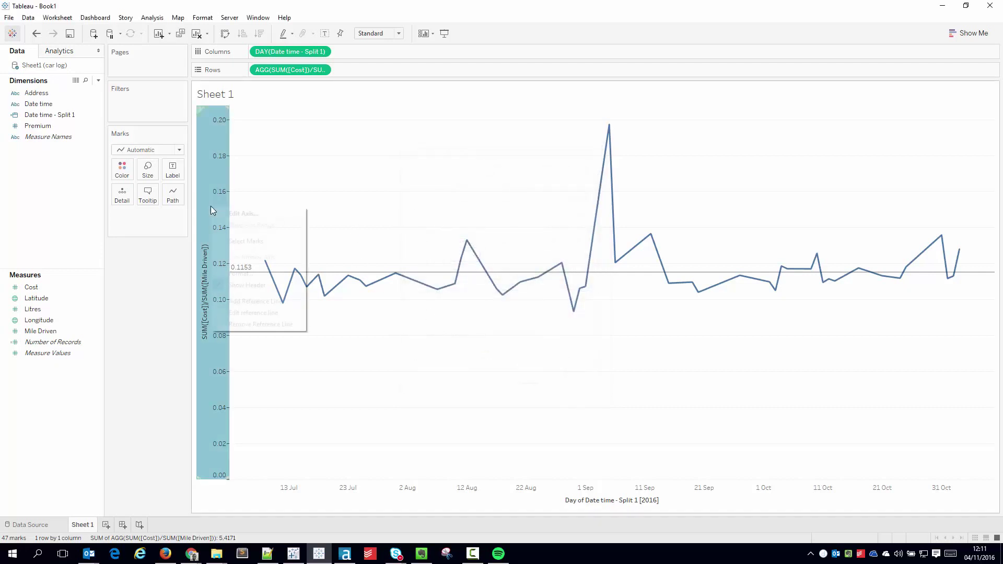
{"action": "left_click", "coordinate": [252, 272]}
{"action": "left_click", "coordinate": [74, 180]}
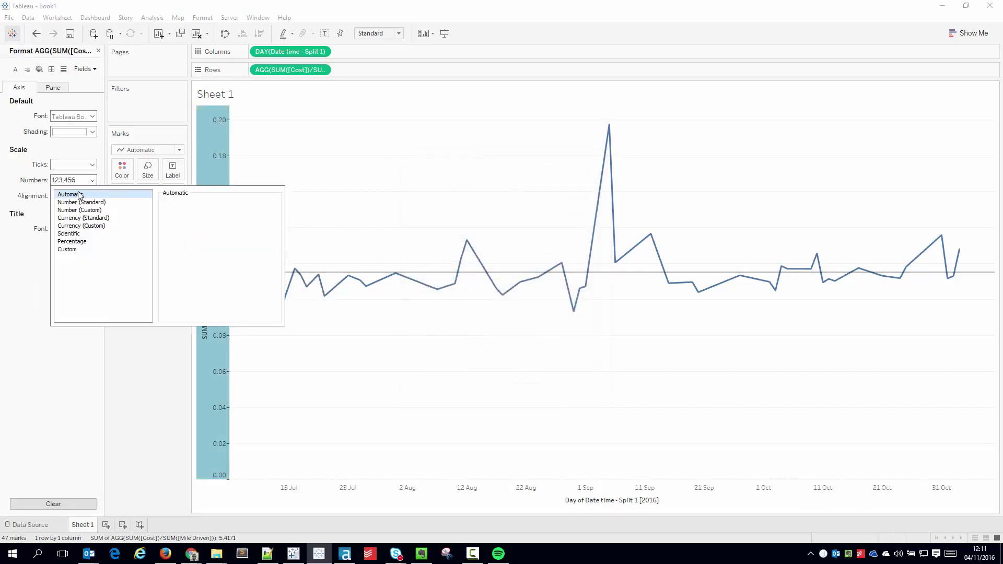
{"action": "left_click", "coordinate": [104, 226]}
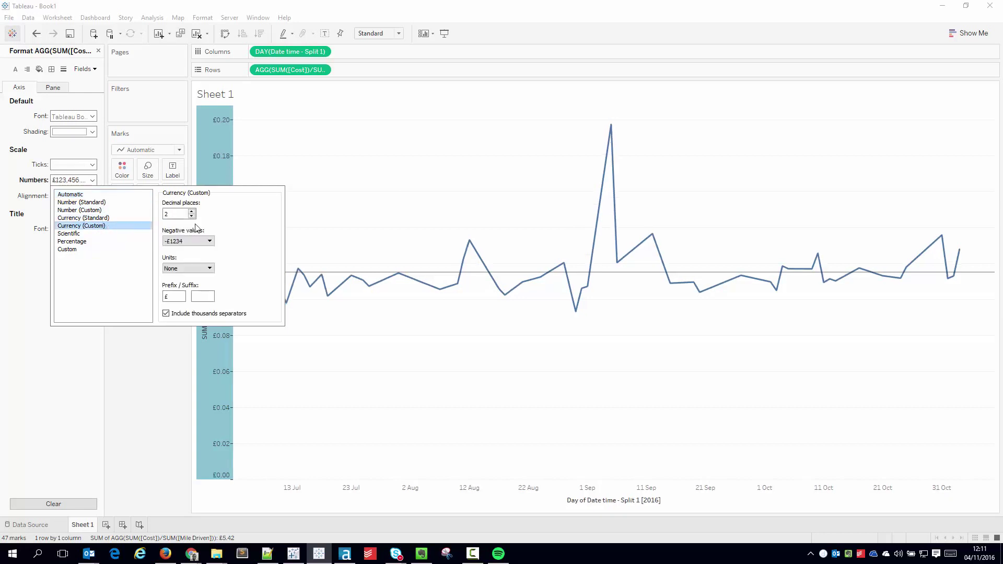
{"action": "left_click", "coordinate": [397, 182]}
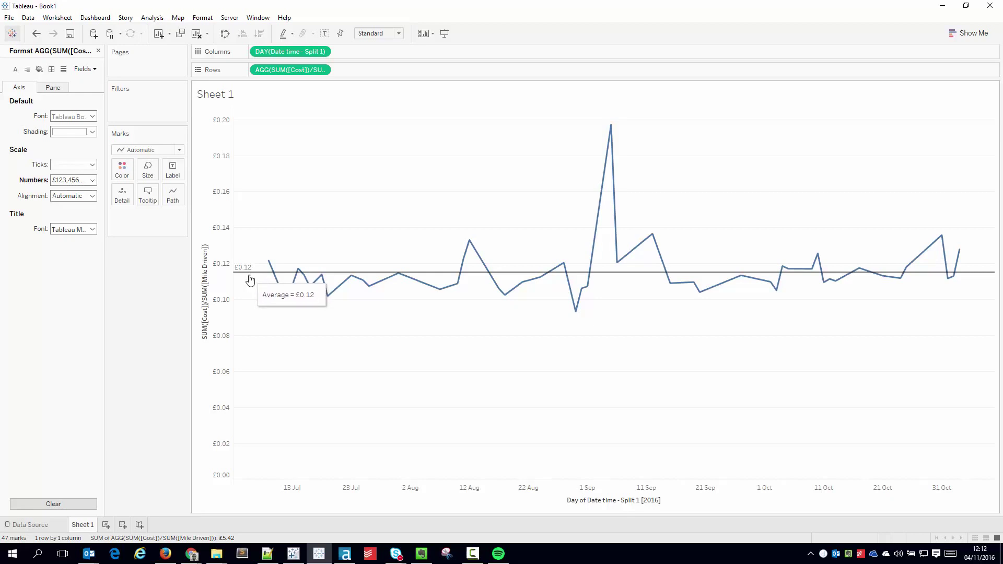
{"action": "mouse_move", "coordinate": [612, 129]}
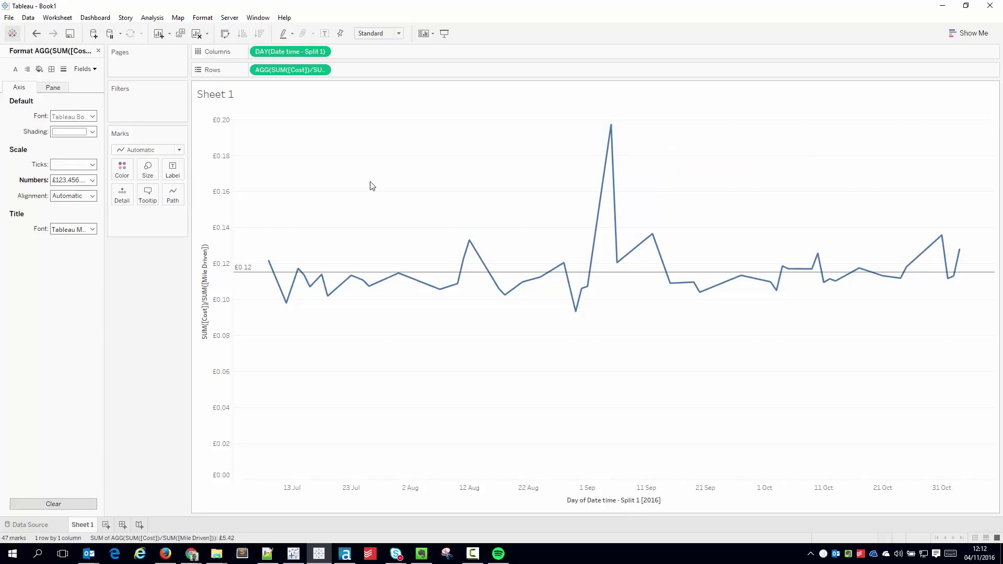
- Close the Format pane and add SUM(Mile Driven) to Rows as a second daily line chart
{"action": "left_click", "coordinate": [99, 51]}
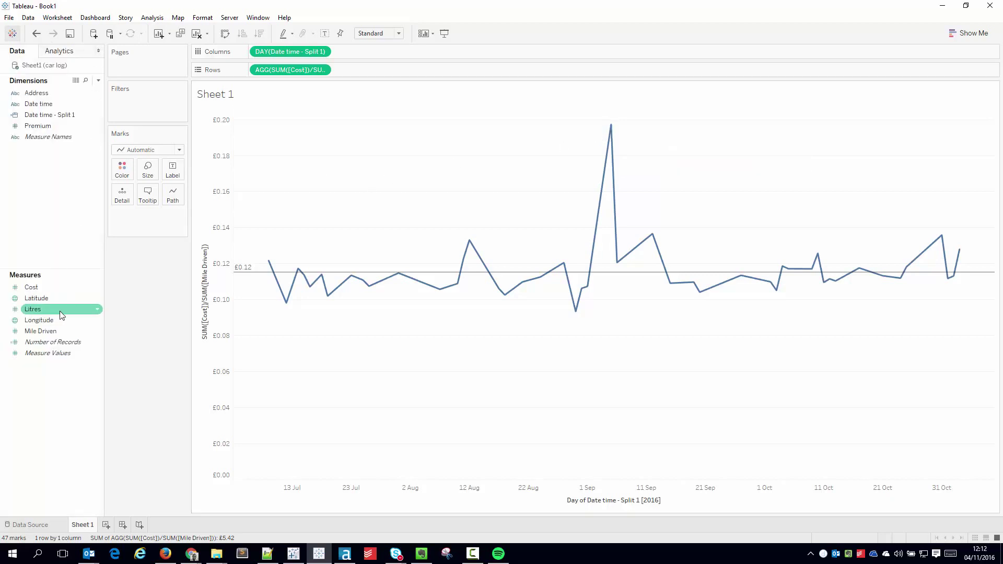
{"action": "left_click_drag", "start_coordinate": [52, 332], "coordinate": [444, 71]}
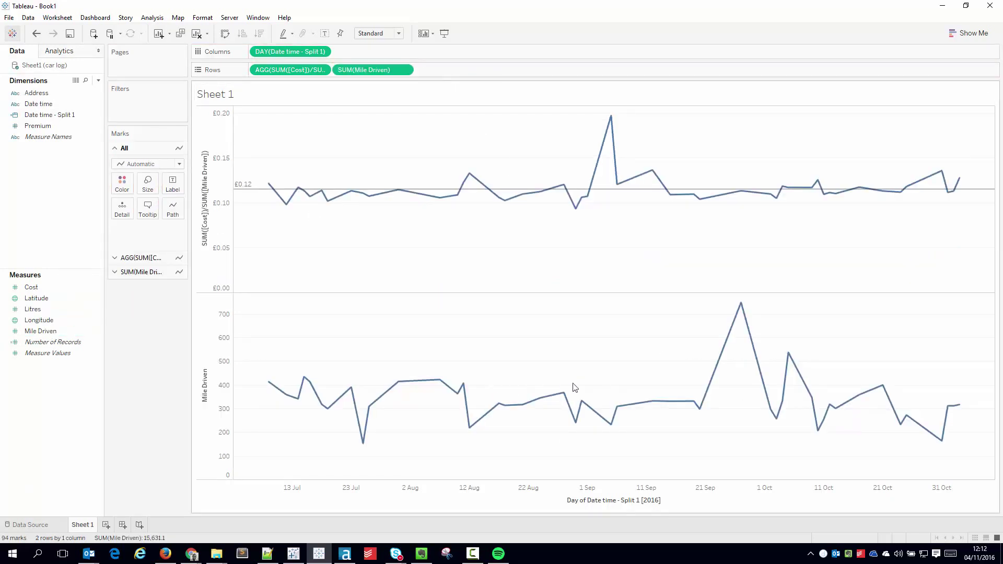
{"action": "mouse_move", "coordinate": [742, 311]}
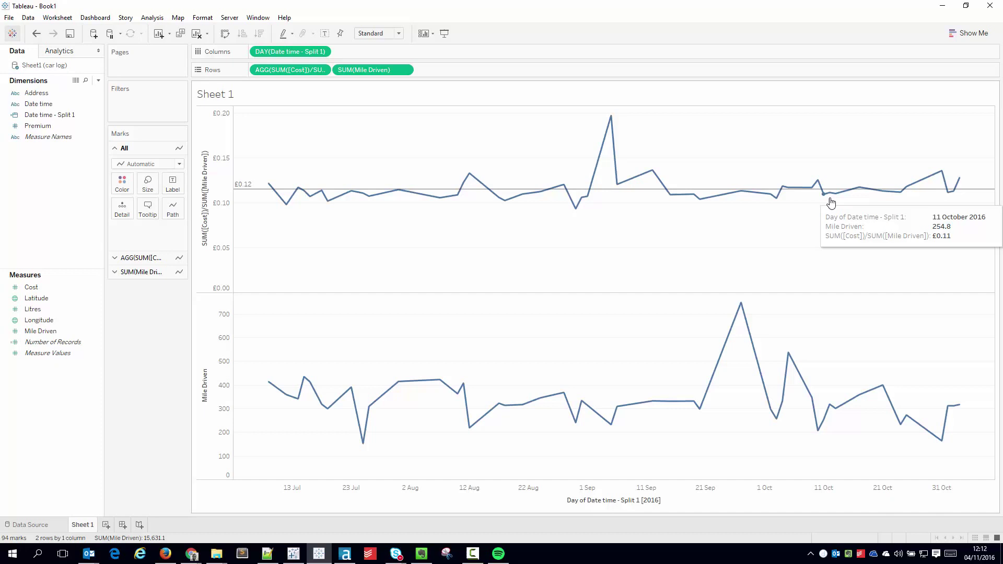
{"action": "mouse_move", "coordinate": [934, 180]}
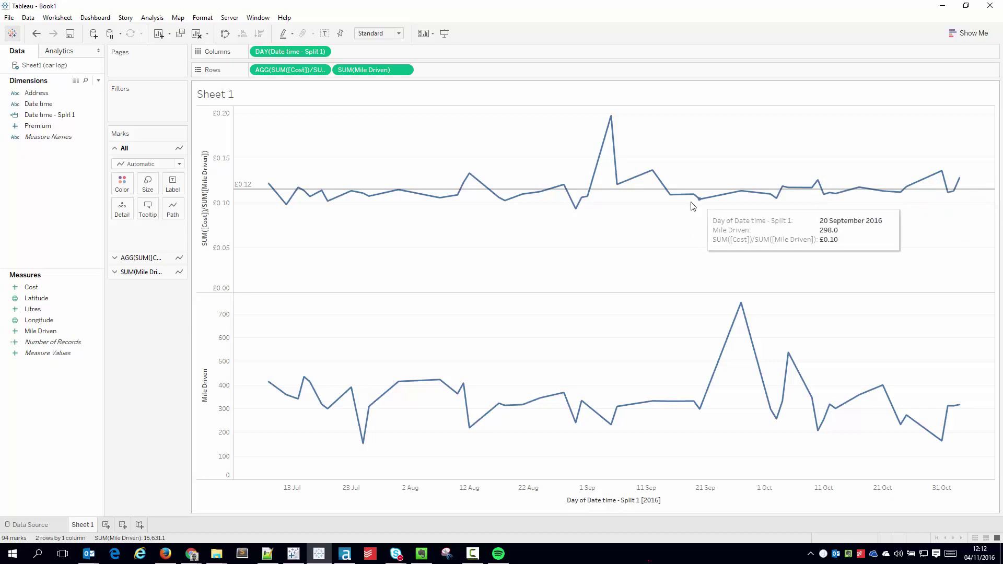
{"action": "mouse_move", "coordinate": [759, 201]}
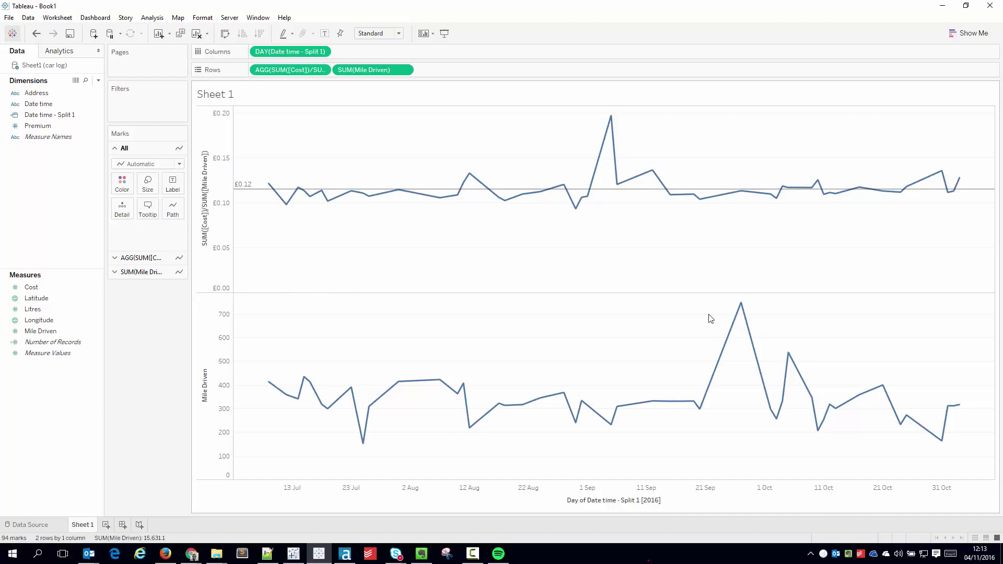
{"action": "mouse_move", "coordinate": [728, 328]}
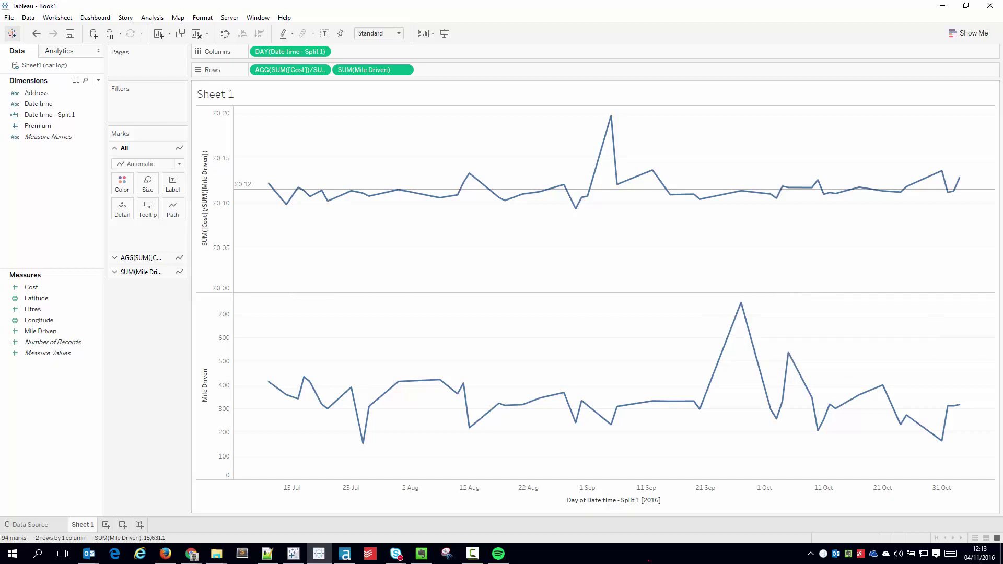